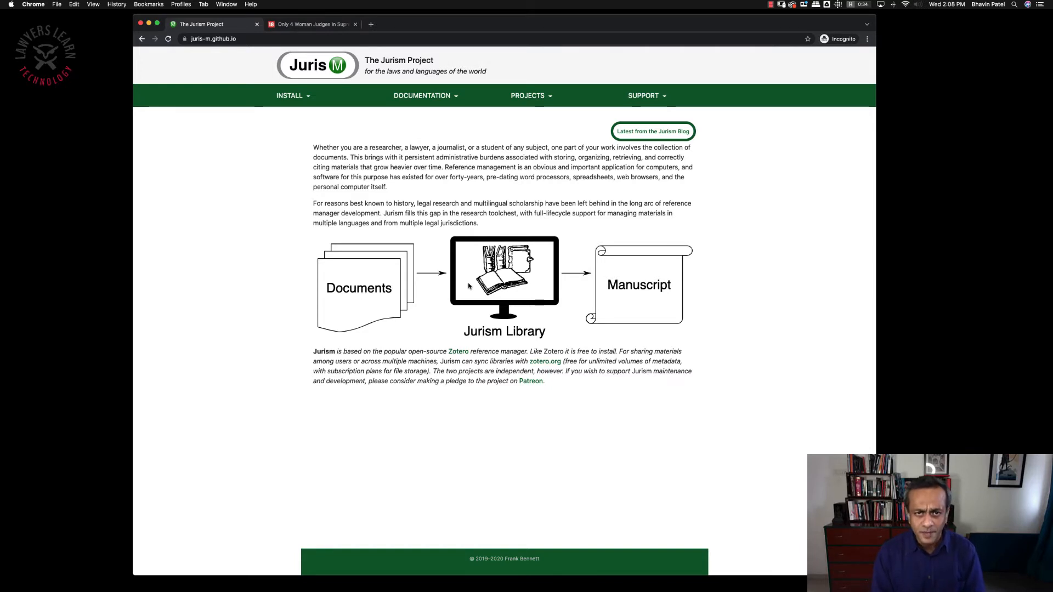
Switch to Juris-M and examine the metadata of several library items, including web pages and the Supreme Court Advocates-On-Record Association case
{"action": "key", "text": "super+m"}
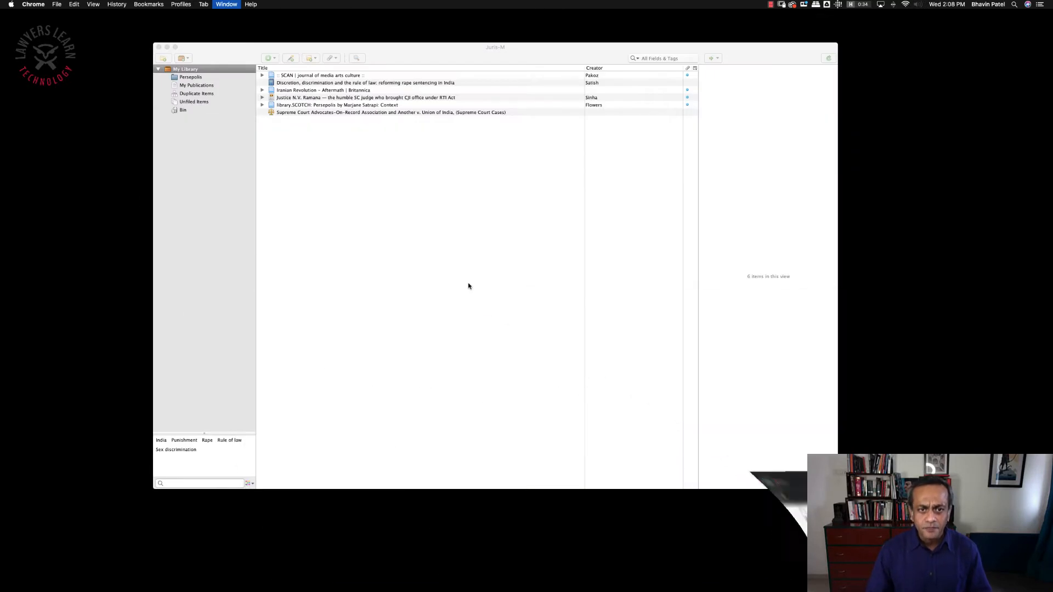
{"action": "left_click_drag", "start_coordinate": [456, 52], "coordinate": [505, 51]}
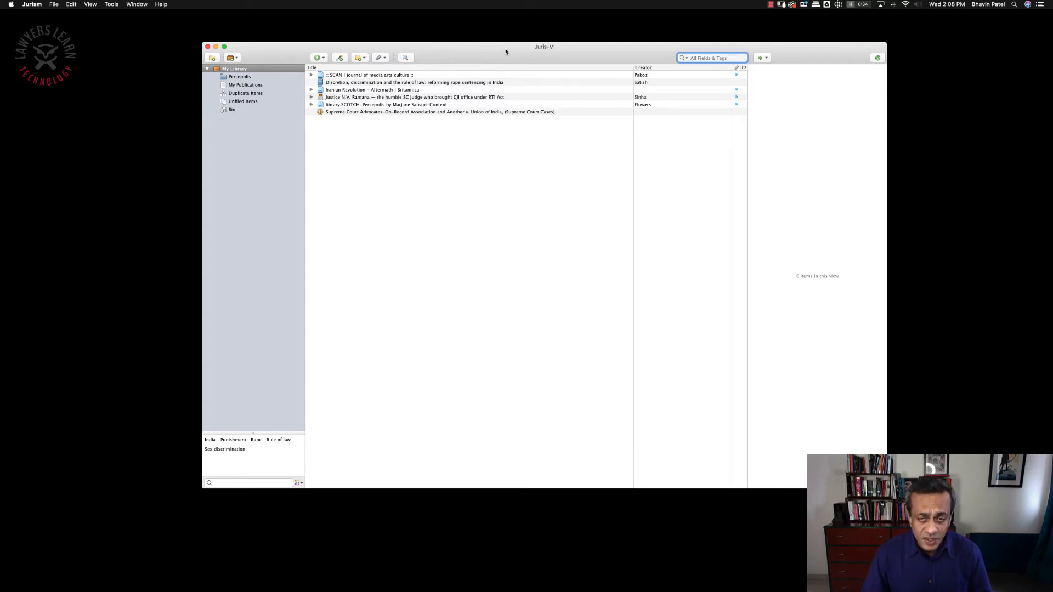
{"action": "left_click", "coordinate": [401, 76]}
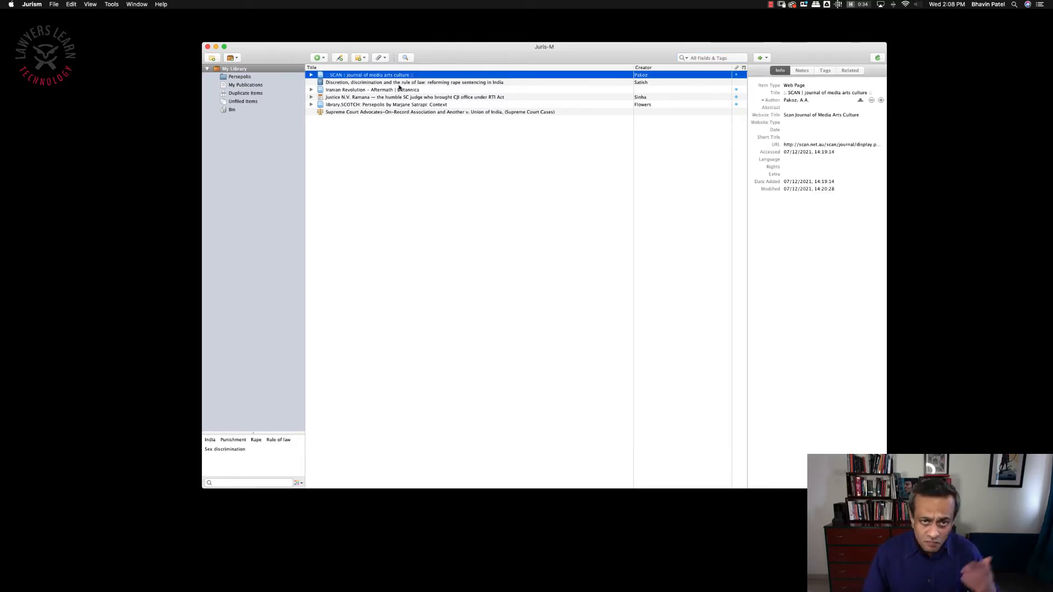
{"action": "left_click", "coordinate": [387, 90]}
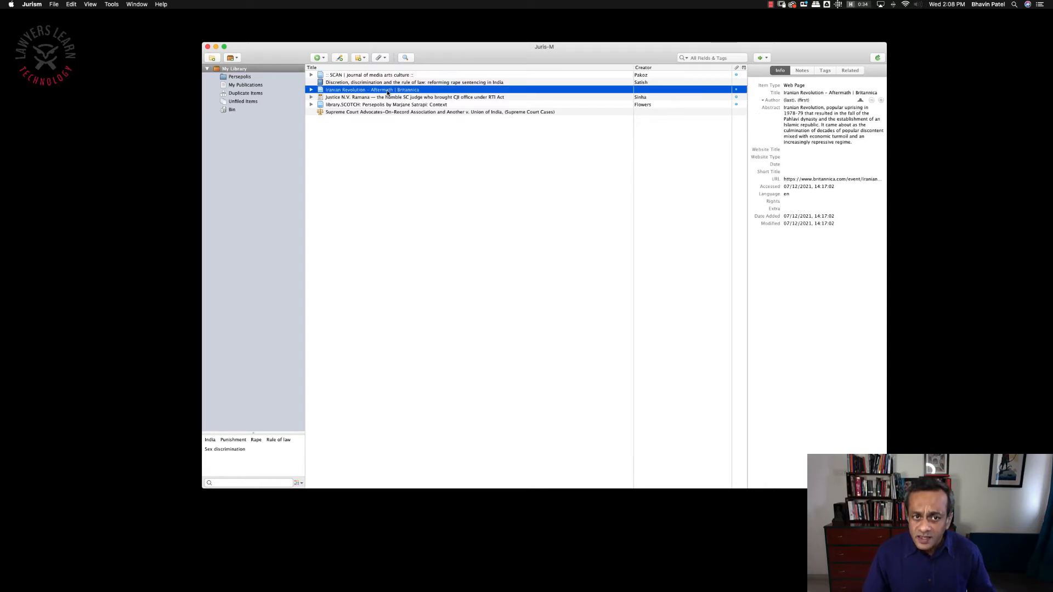
{"action": "left_click", "coordinate": [365, 112]}
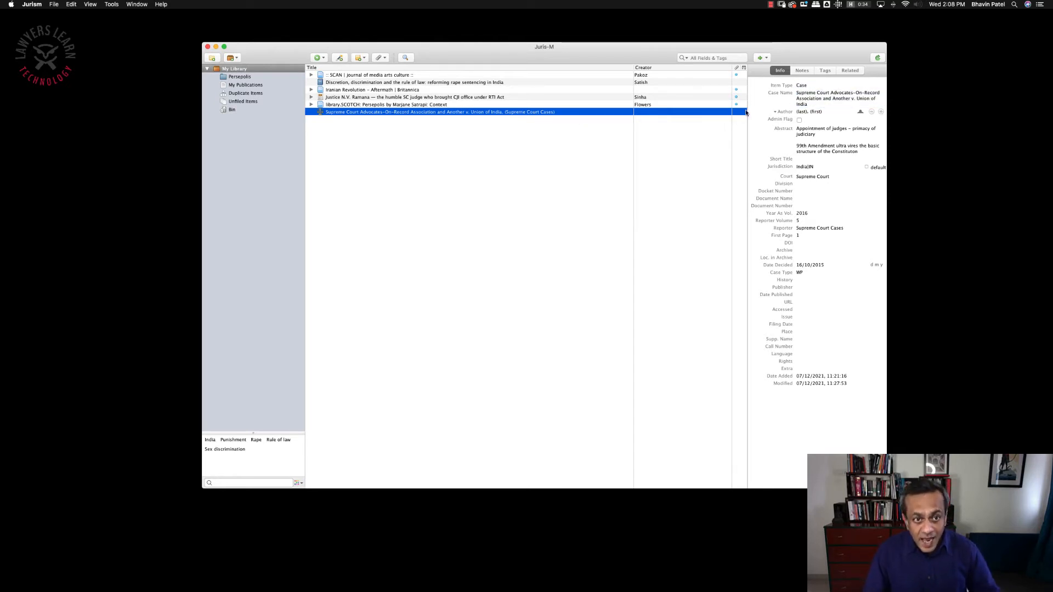
{"action": "left_click", "coordinate": [430, 105]}
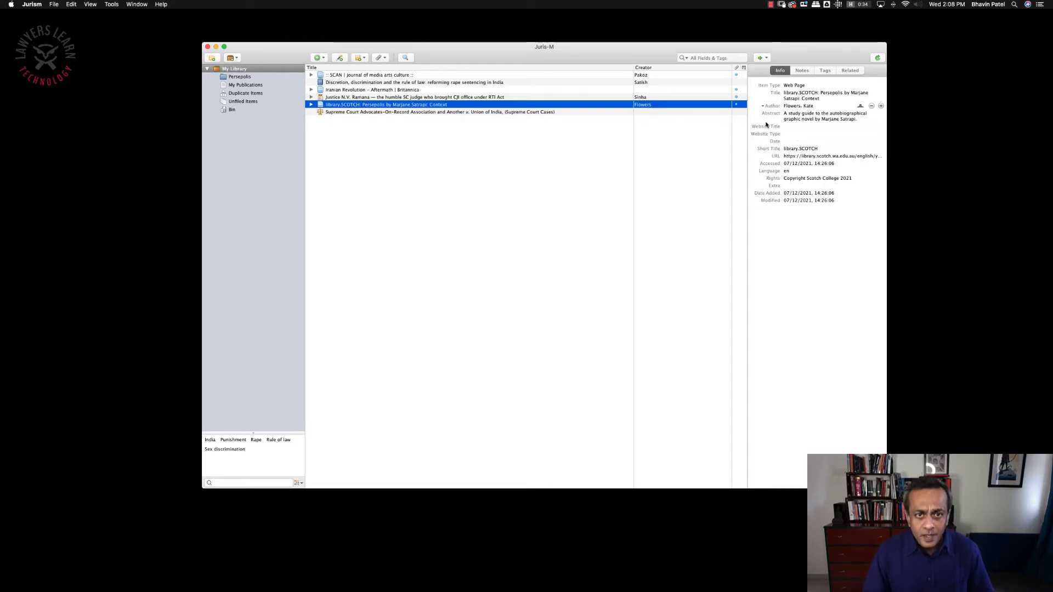
{"action": "left_click", "coordinate": [493, 112]}
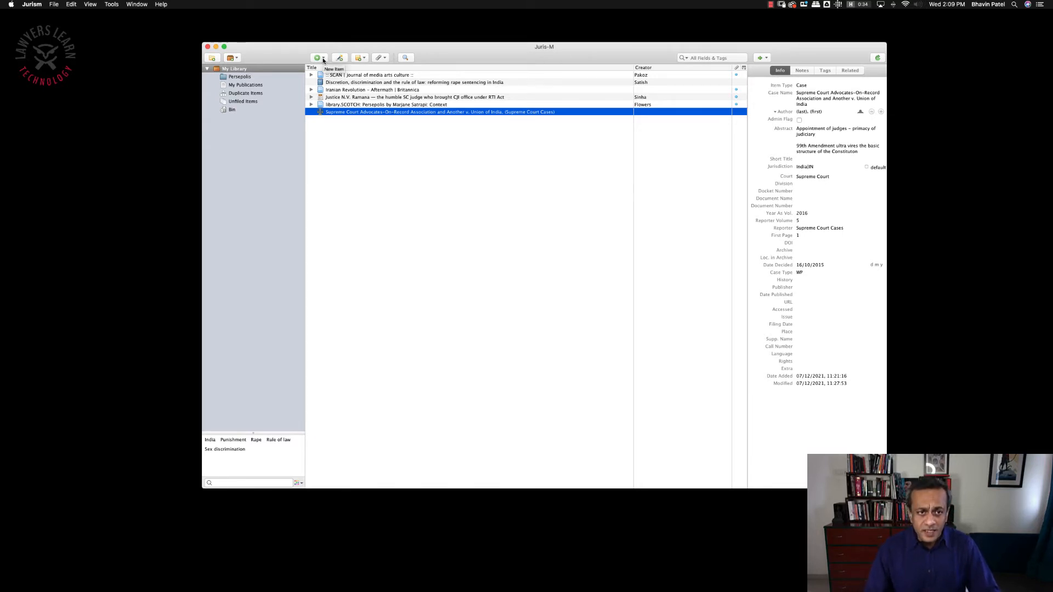
Look through the full list of item types available for a new library item, without creating one
{"action": "left_click", "coordinate": [323, 58]}
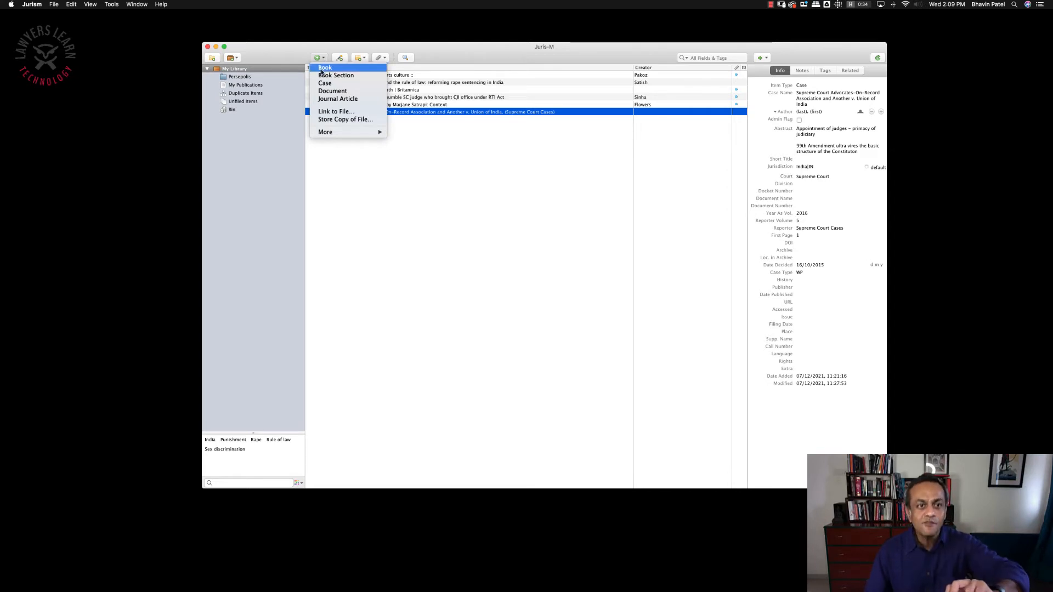
{"action": "mouse_move", "coordinate": [326, 136]}
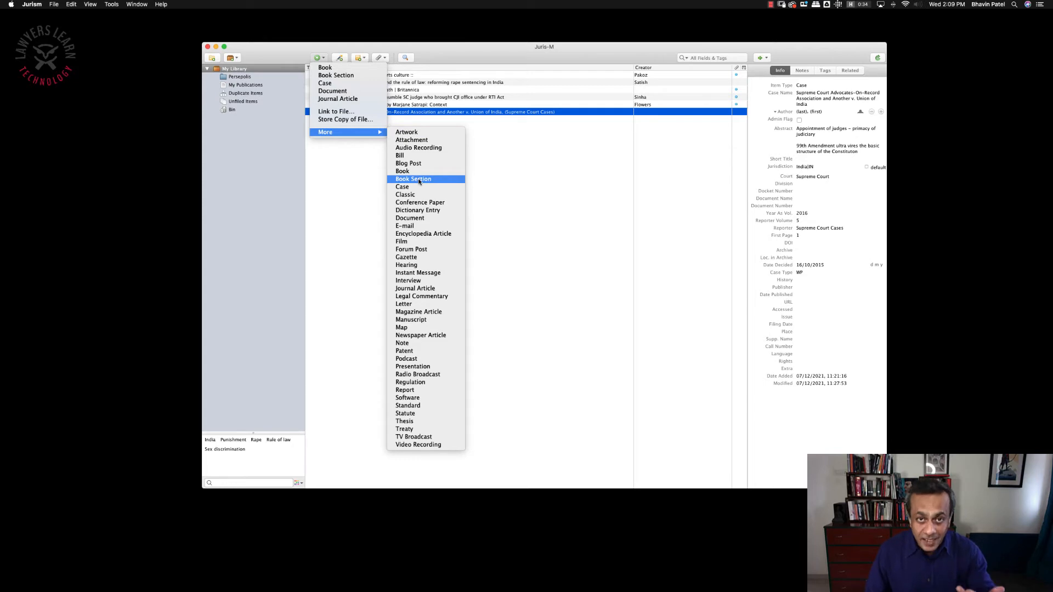
{"action": "left_click", "coordinate": [491, 215]}
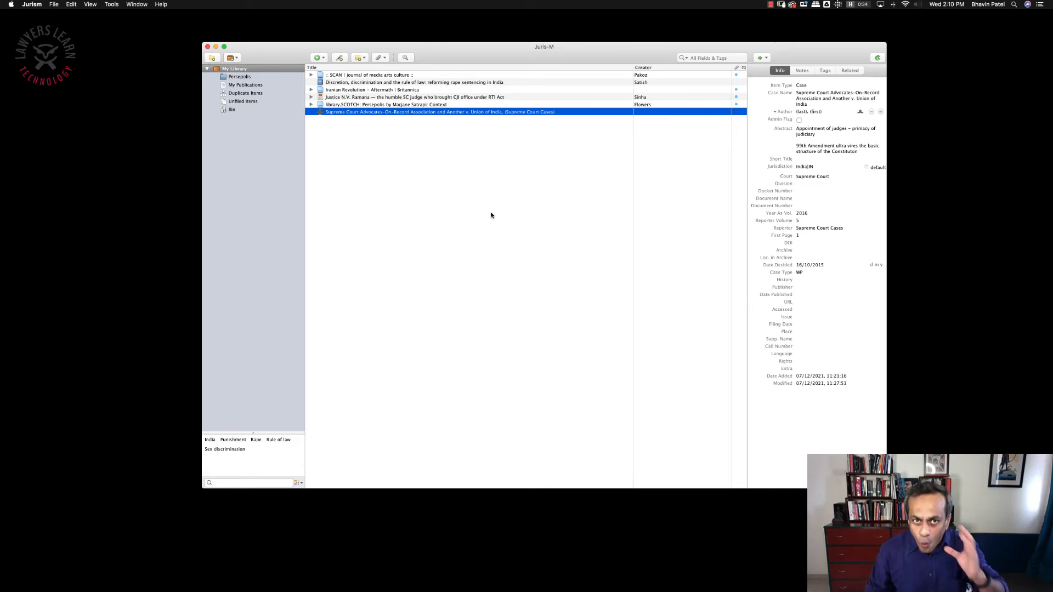
{"action": "left_click", "coordinate": [340, 58]}
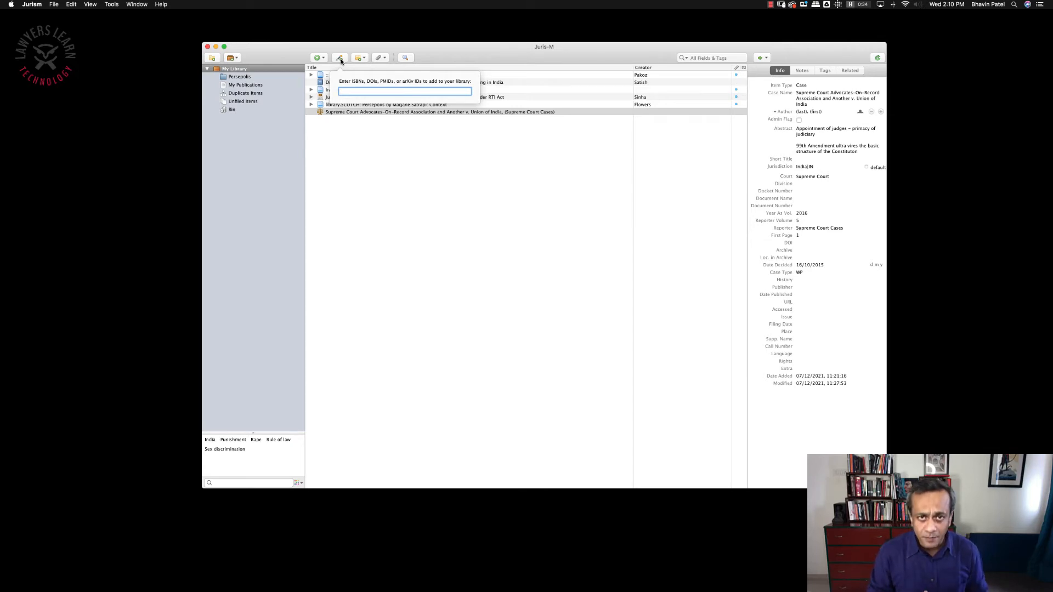
{"action": "type", "text": "0195648889"}
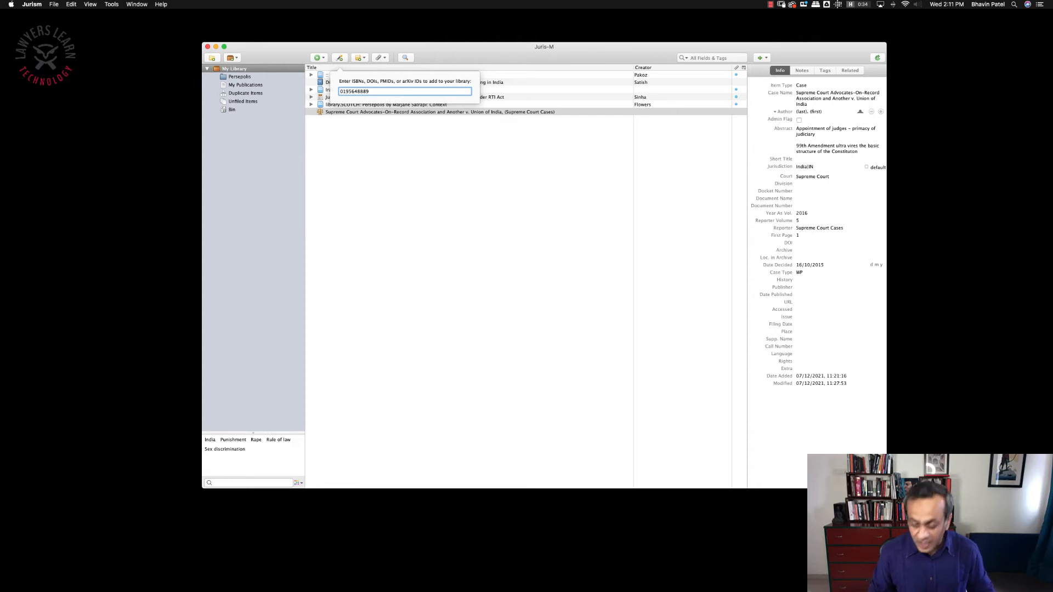
{"action": "key", "text": "Return"}
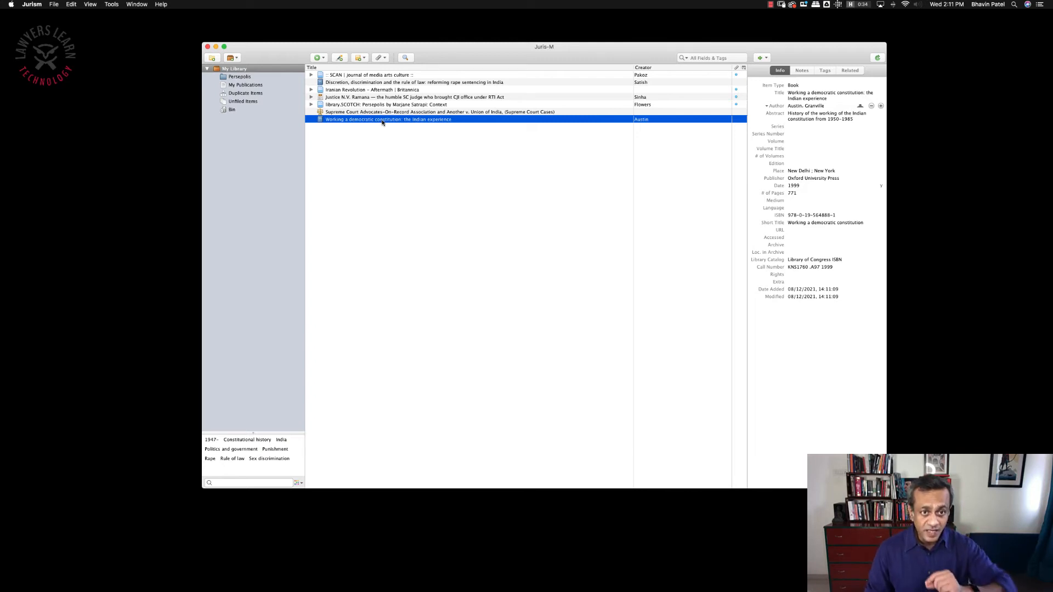
Examine the added book's details, including its title, author, abstract, place, publisher, date and number of pages
{"action": "left_click", "coordinate": [817, 105]}
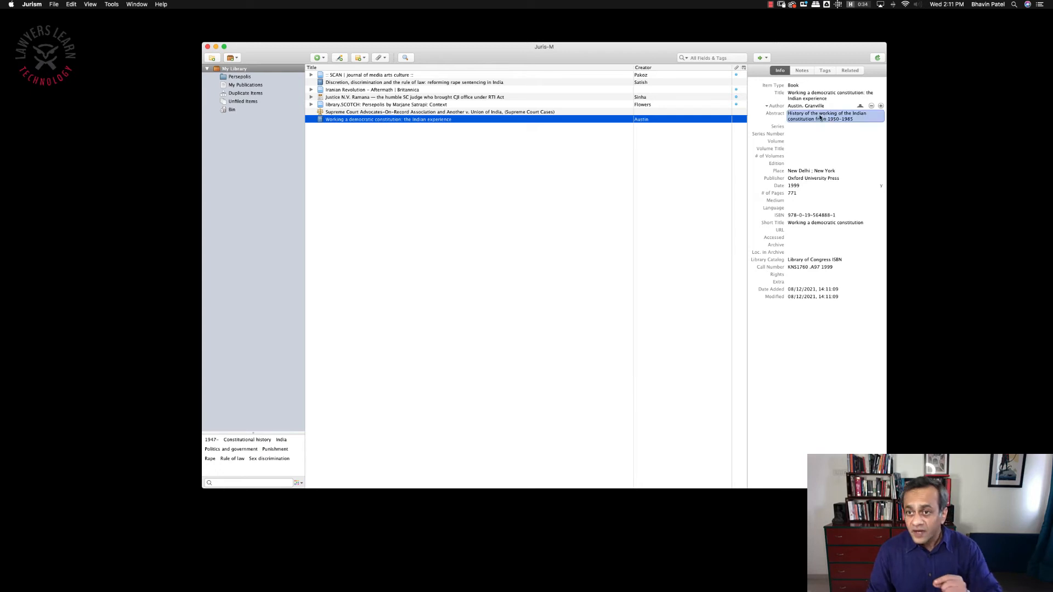
{"action": "left_click", "coordinate": [818, 99]}
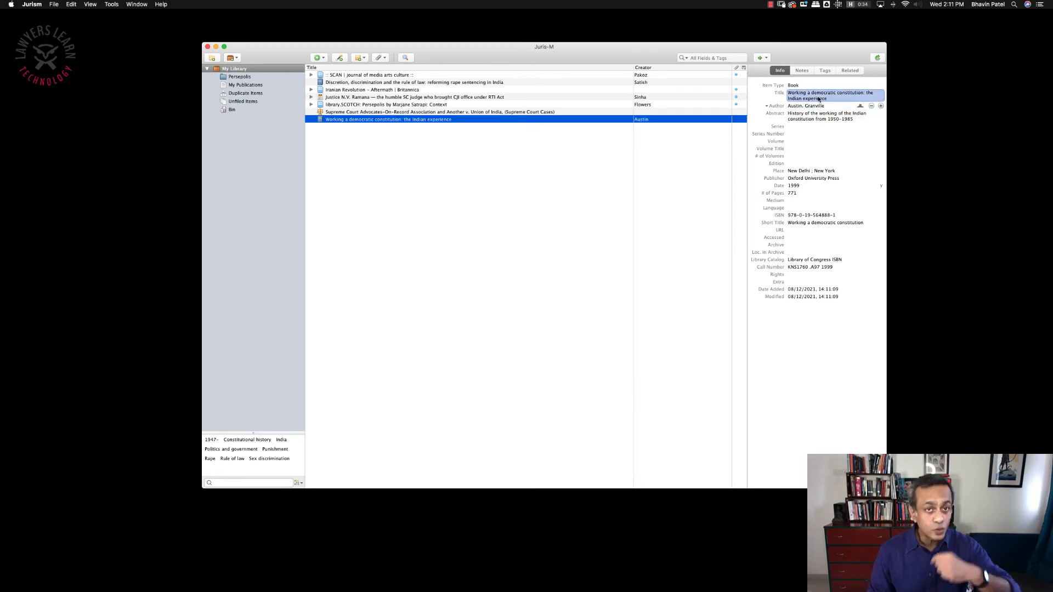
{"action": "left_click", "coordinate": [814, 105]}
{"action": "left_click", "coordinate": [815, 116]}
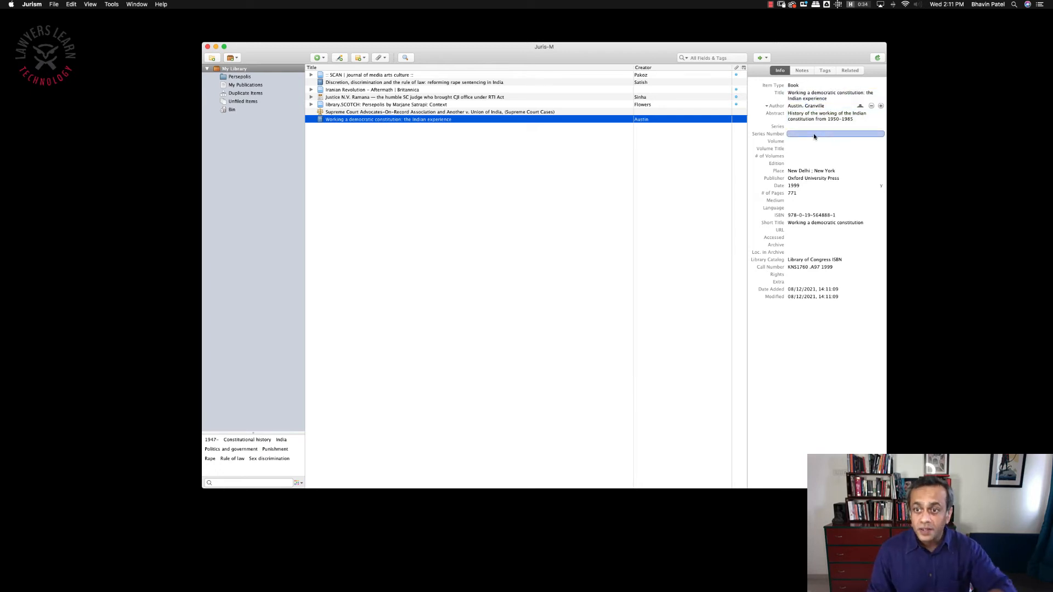
{"action": "left_click", "coordinate": [805, 171]}
{"action": "left_click", "coordinate": [806, 178]}
{"action": "left_click", "coordinate": [803, 186]}
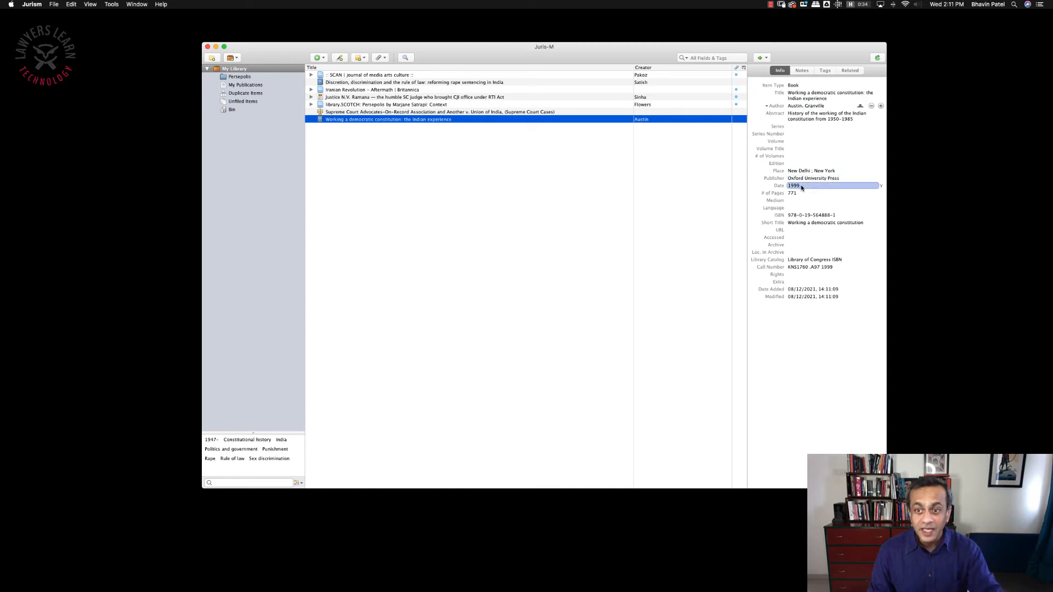
{"action": "left_click", "coordinate": [798, 193]}
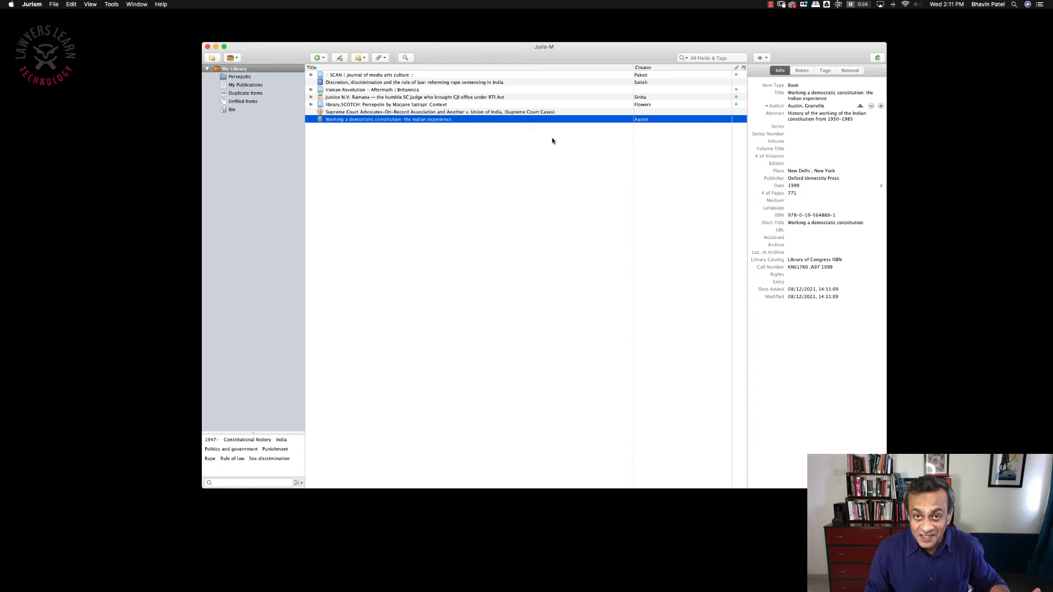
Move the book "Working a democratic constitution: the Indian experience" to the bin and confirm
{"action": "right_click", "coordinate": [404, 121]}
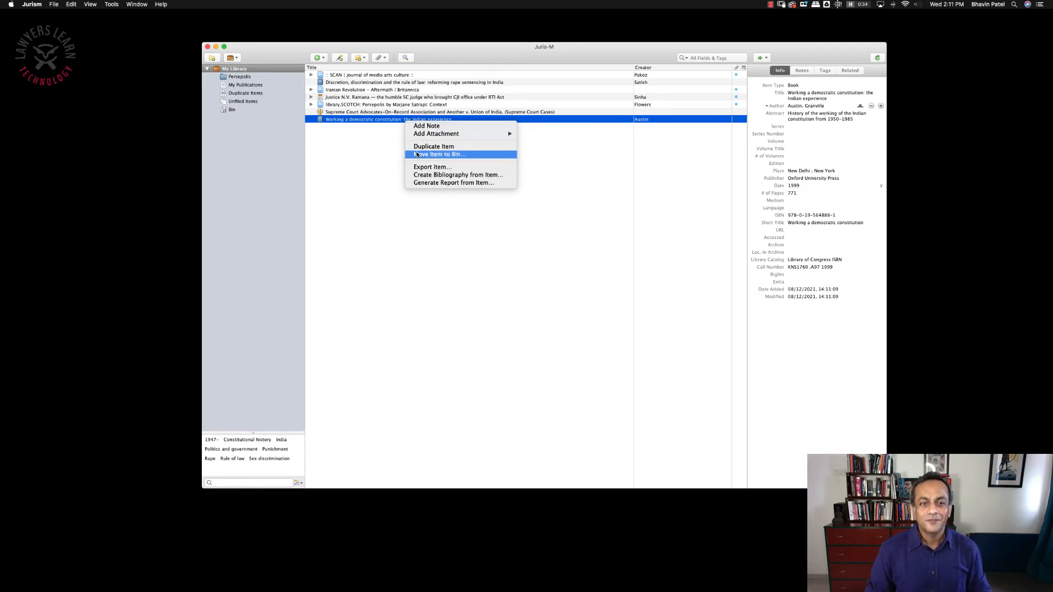
{"action": "left_click", "coordinate": [417, 154]}
{"action": "left_click", "coordinate": [608, 106]}
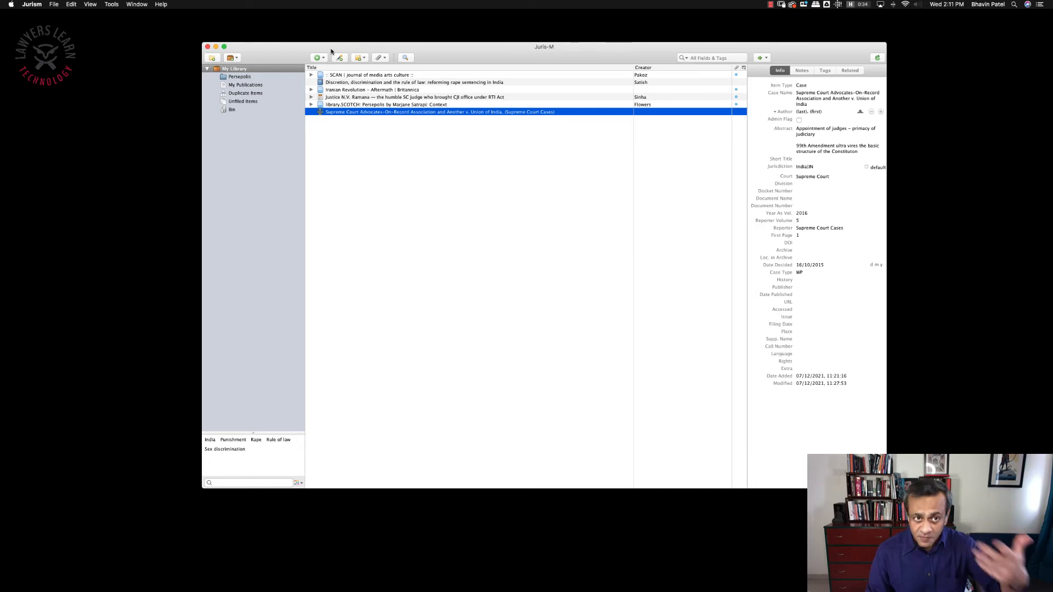
Store a copy of the 2003 "Working a Democratic Constitution" PDF from the TTT folder in the library
{"action": "left_click", "coordinate": [319, 58]}
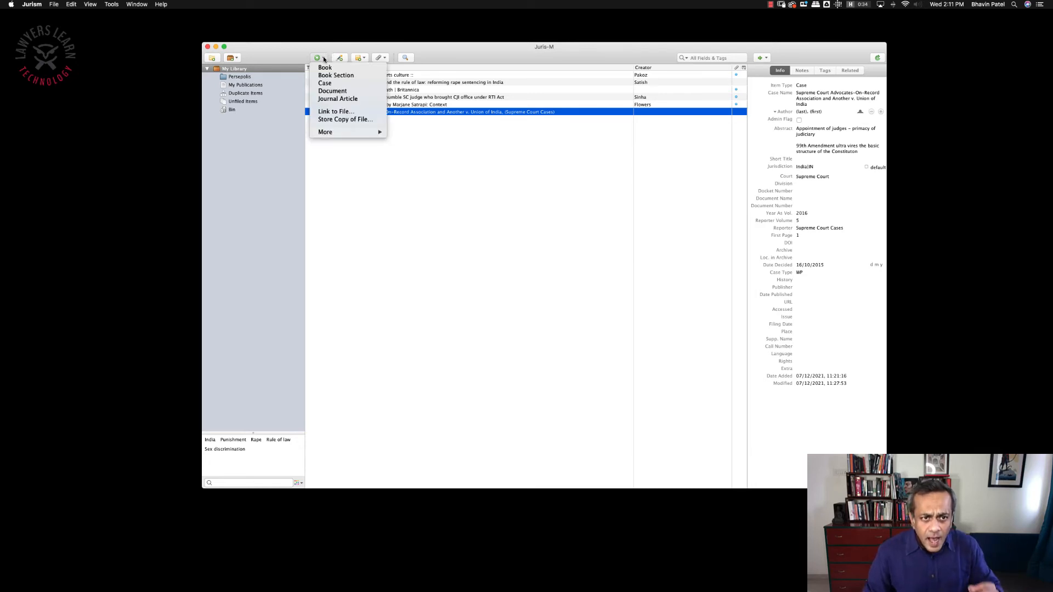
{"action": "left_click", "coordinate": [335, 119]}
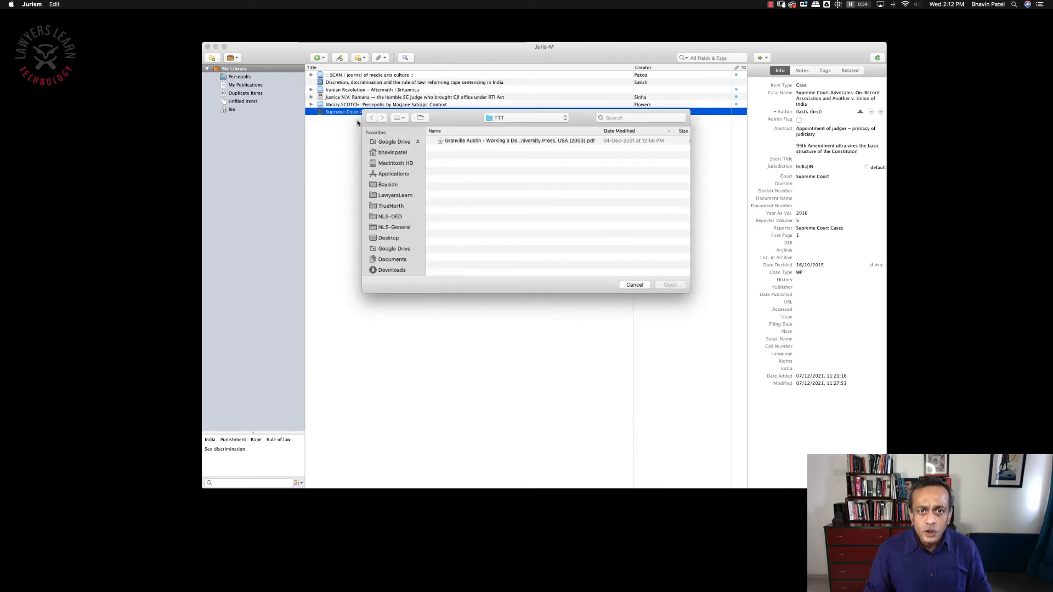
{"action": "left_click", "coordinate": [468, 140]}
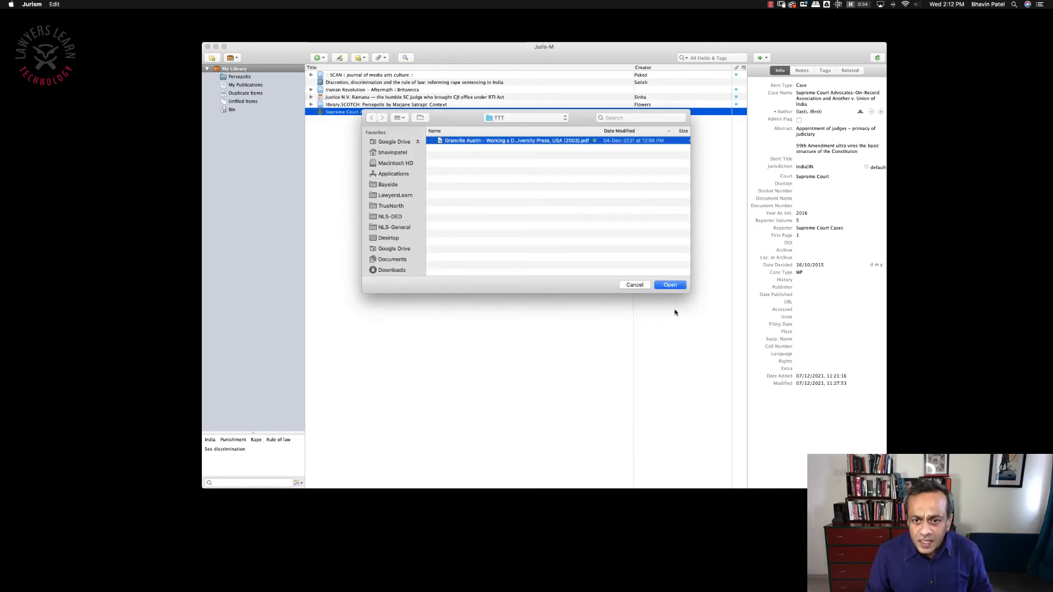
{"action": "left_click", "coordinate": [671, 286]}
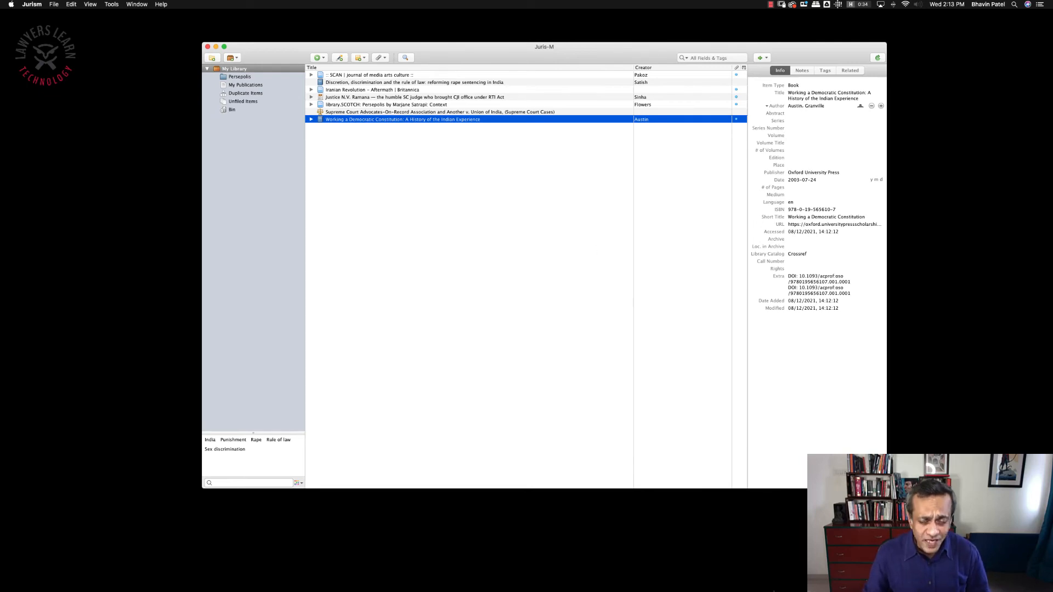
Switch to the Chrome window with the News18 article on woman judges and save the page to the library with the browser connector
{"action": "mouse_move", "coordinate": [770, 589]}
{"action": "left_click", "coordinate": [751, 570]}
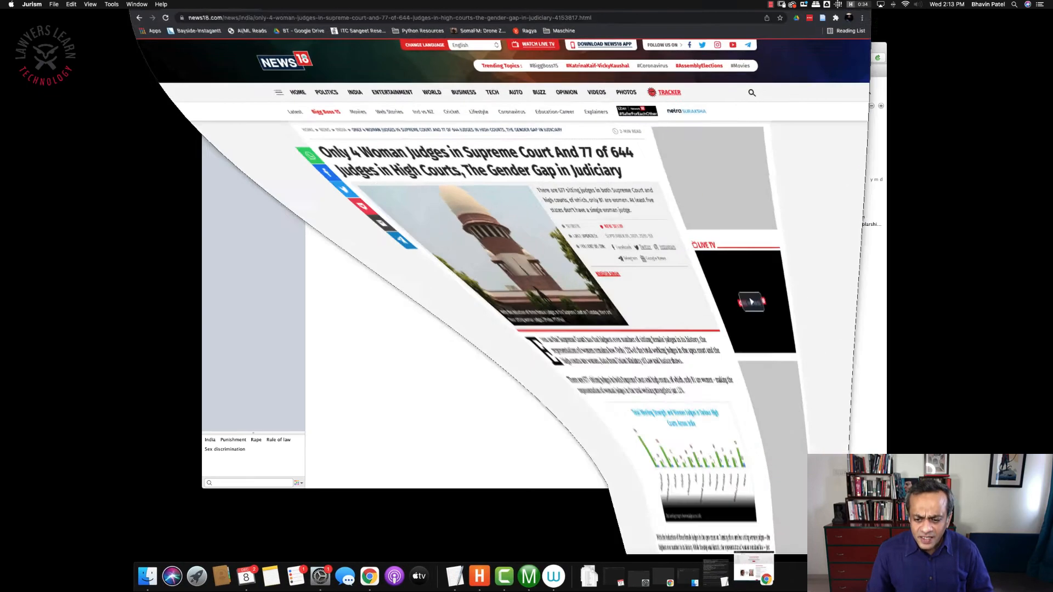
{"action": "left_click_drag", "start_coordinate": [599, 32], "coordinate": [610, 3]}
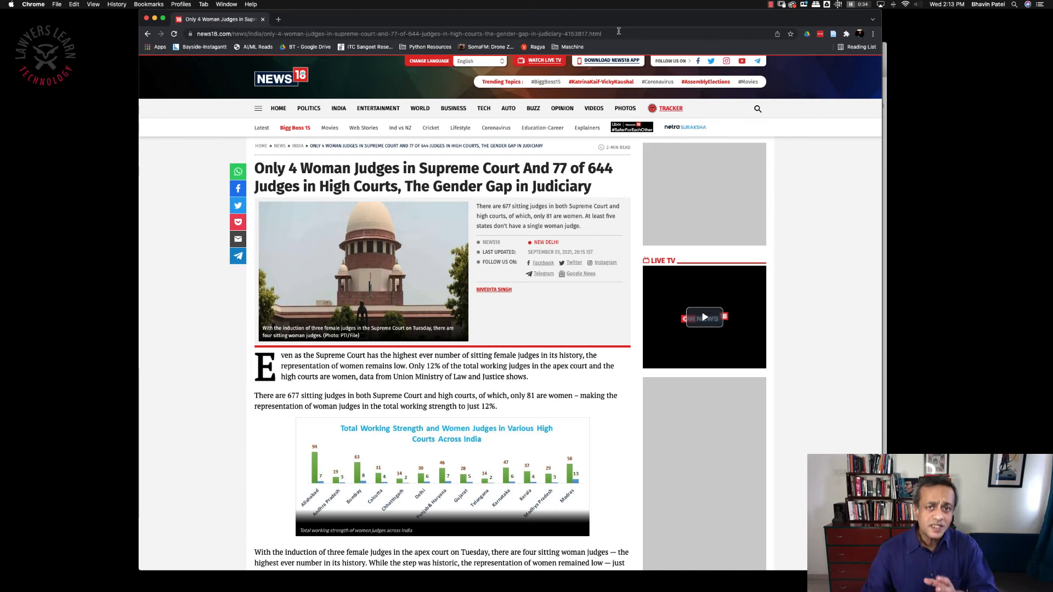
{"action": "left_click", "coordinate": [832, 34]}
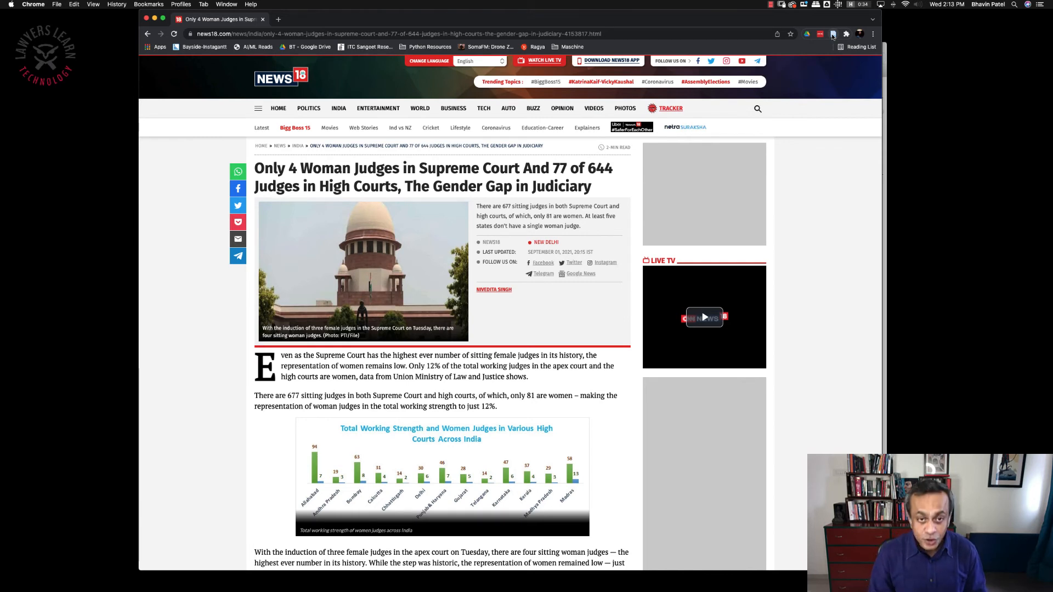
Return to Juris-M, expand the saved News18 web page item and open its stored snapshot
{"action": "left_click", "coordinate": [154, 20]}
{"action": "left_click", "coordinate": [360, 140]}
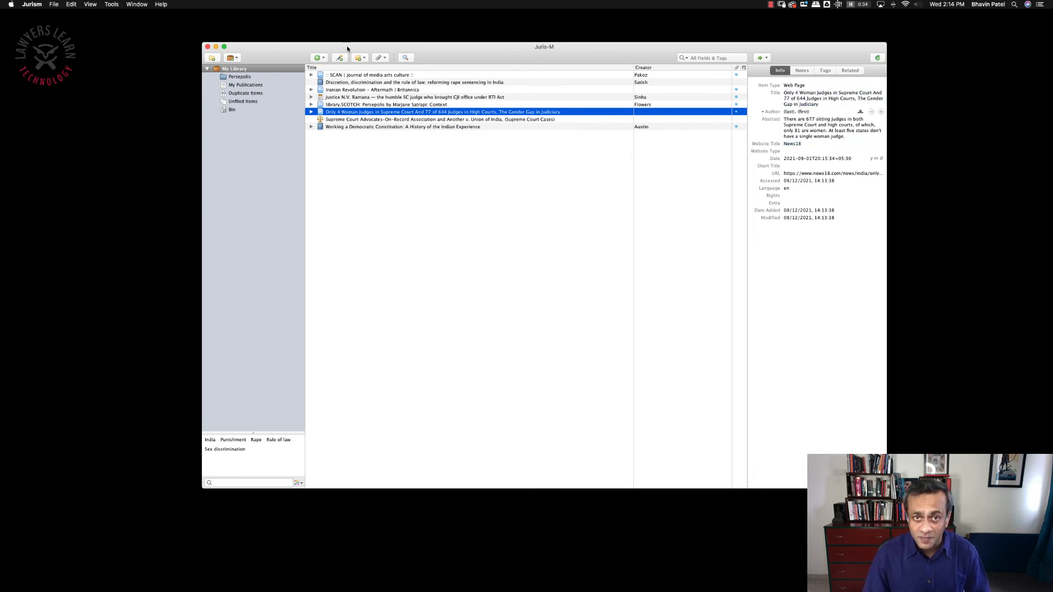
{"action": "left_click", "coordinate": [311, 112]}
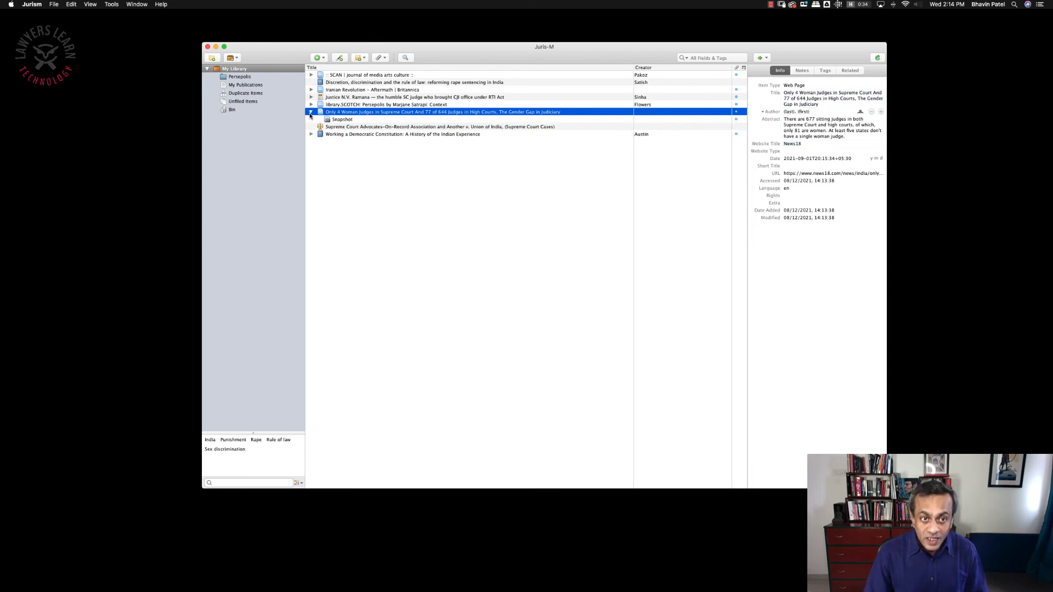
{"action": "left_click", "coordinate": [344, 120]}
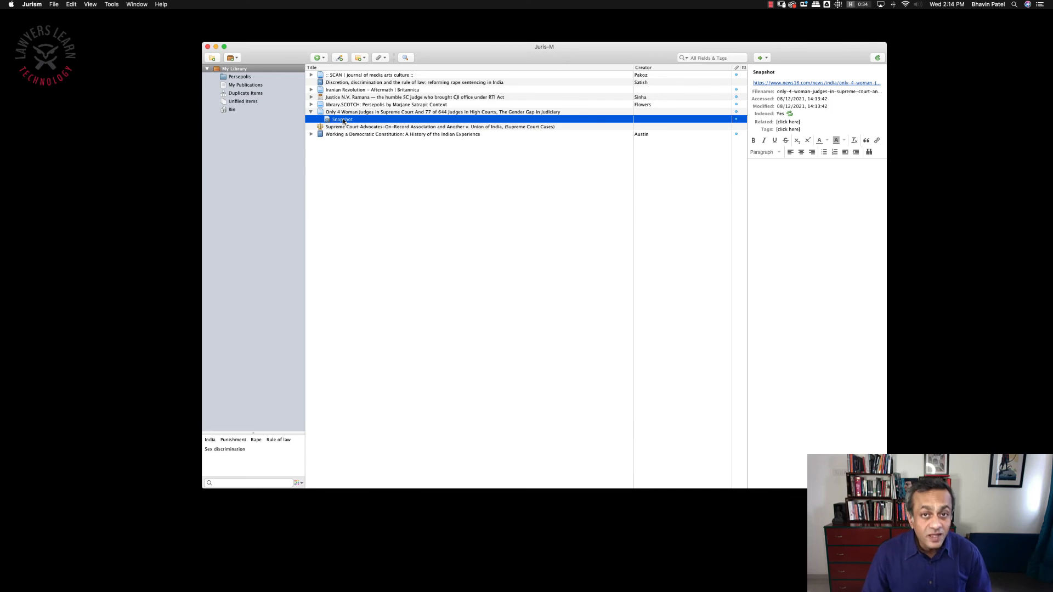
{"action": "double_click", "coordinate": [344, 121]}
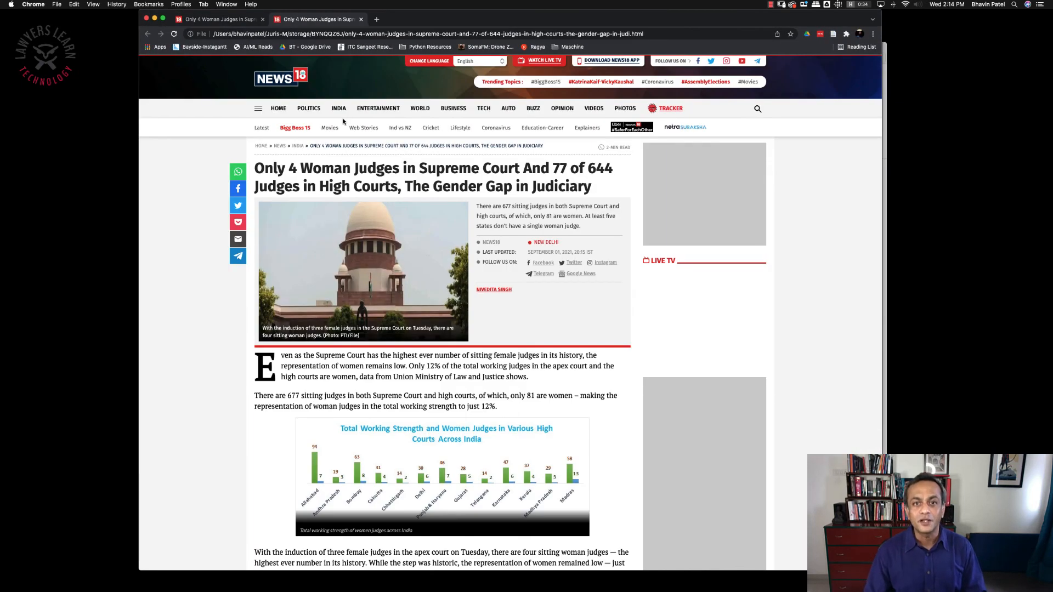